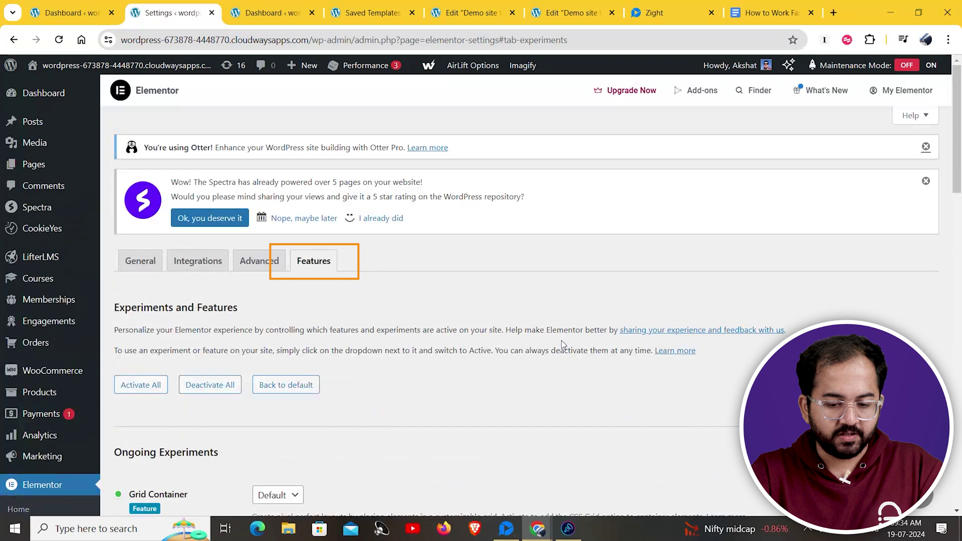
Step: Set the Editor Top Bar experiment to Active and save the experiment settings
scroll(326, 247, down, 14)
scroll(332, 256, up, 7)
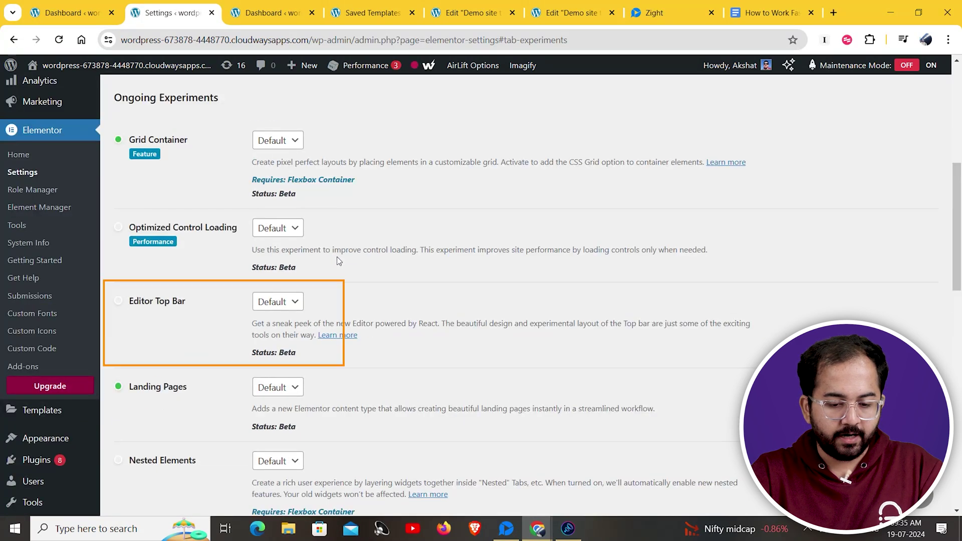
click(302, 302)
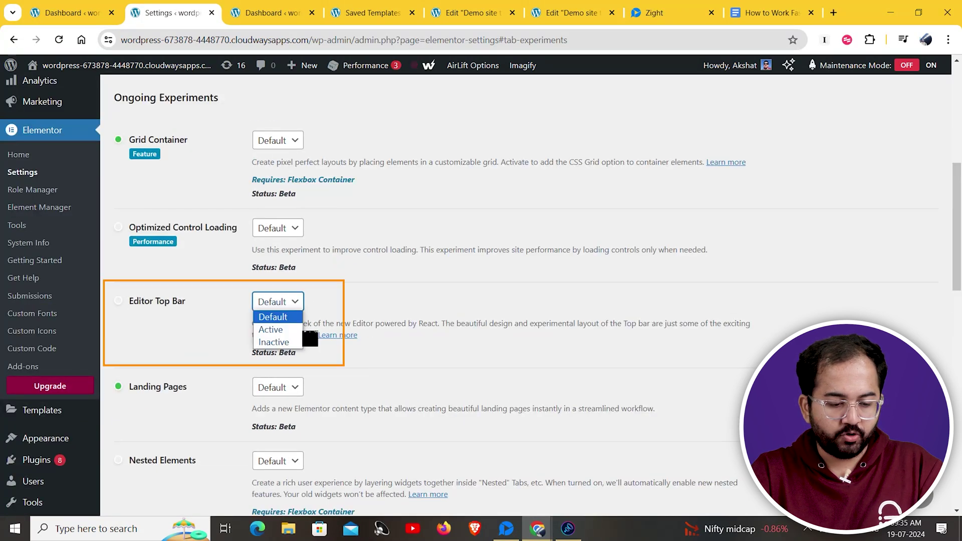
click(273, 330)
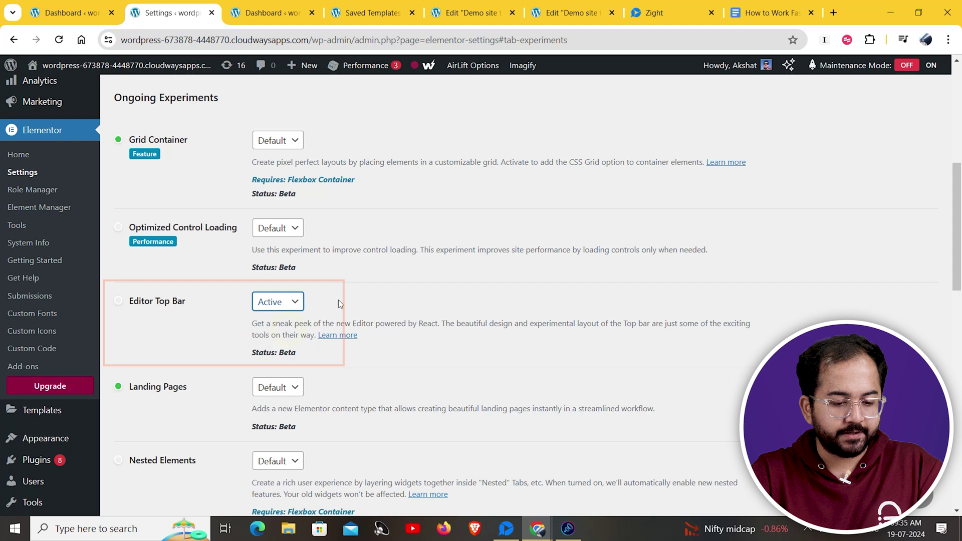
scroll(337, 303, down, 15)
click(145, 452)
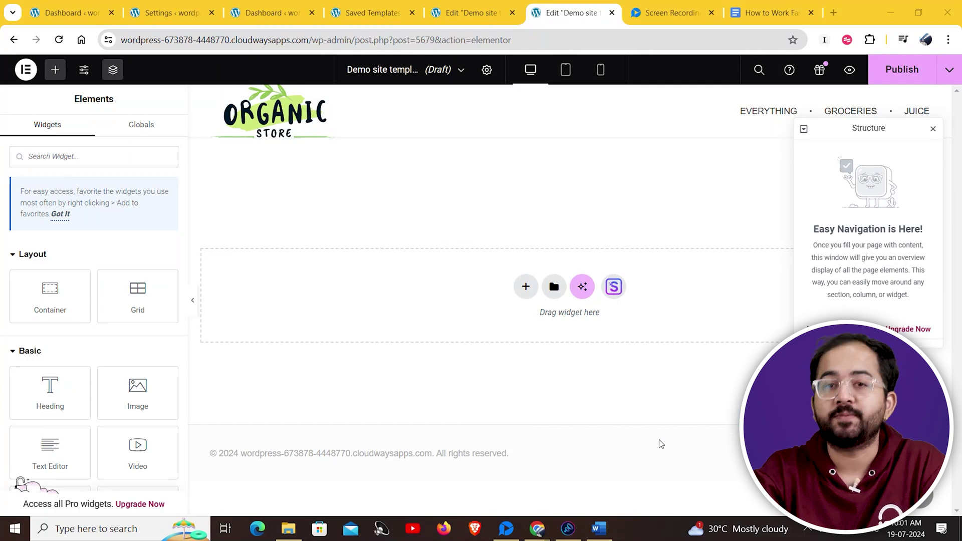
click(460, 70)
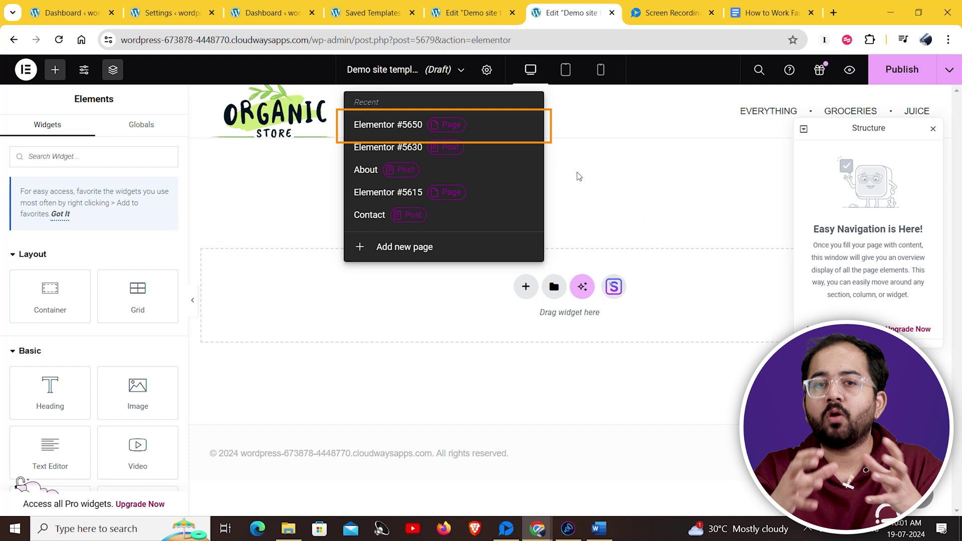
click(386, 126)
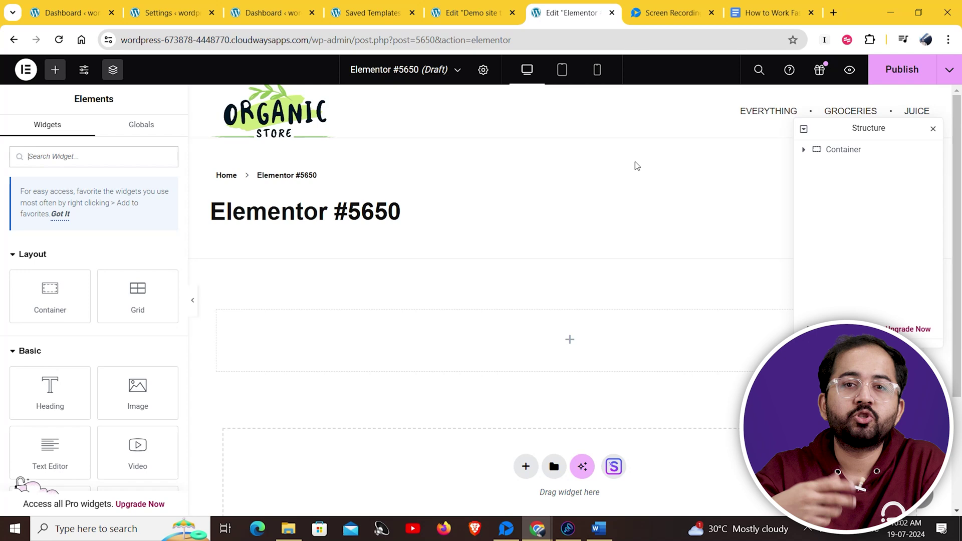
click(457, 70)
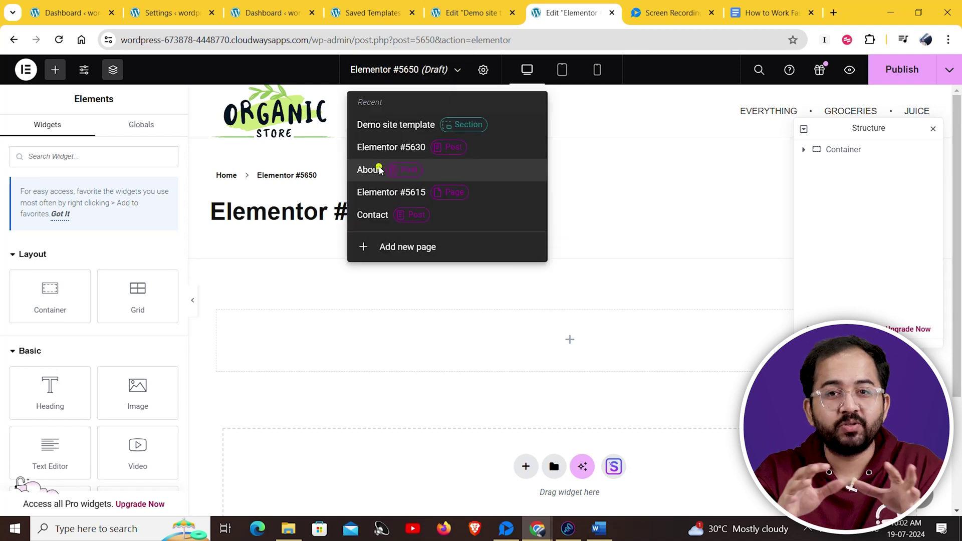
click(375, 168)
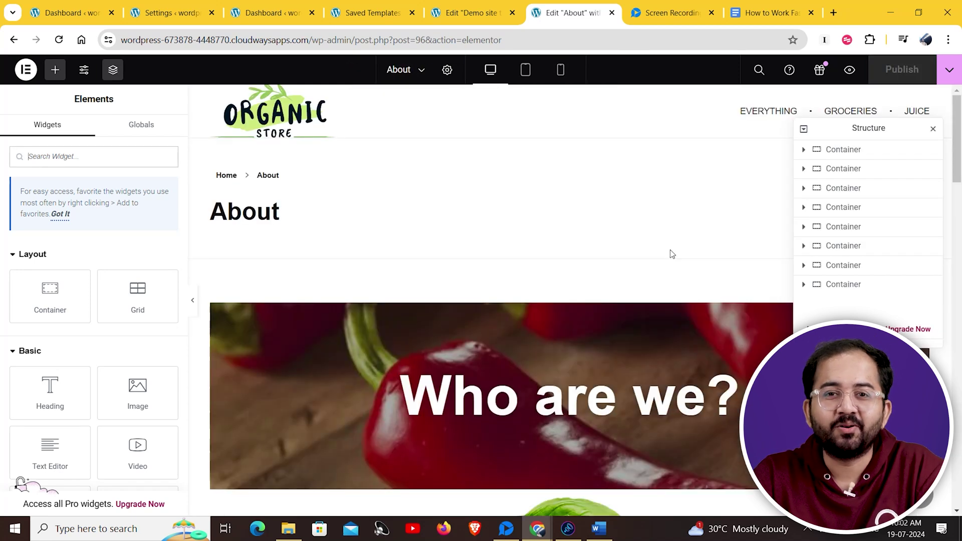
scroll(633, 223, down, 10)
scroll(627, 247, up, 10)
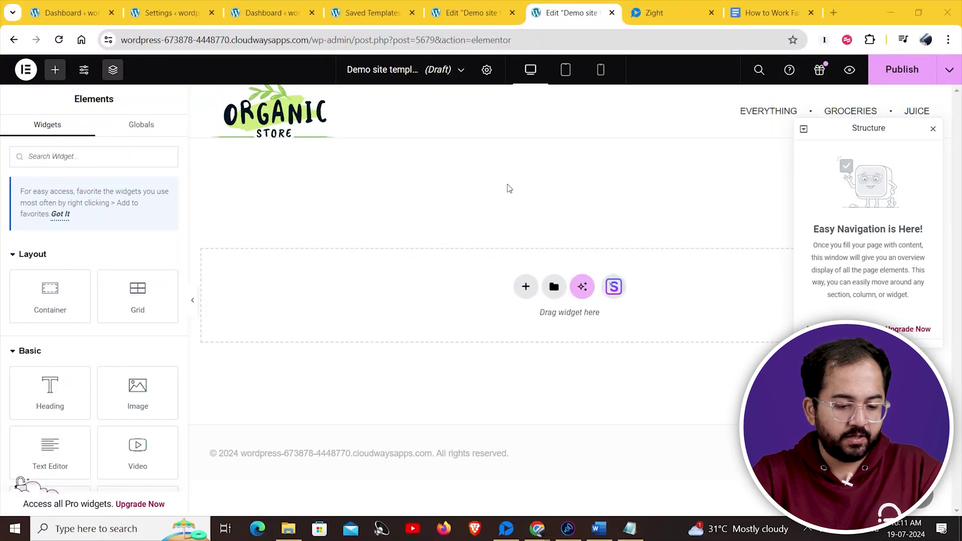
click(460, 72)
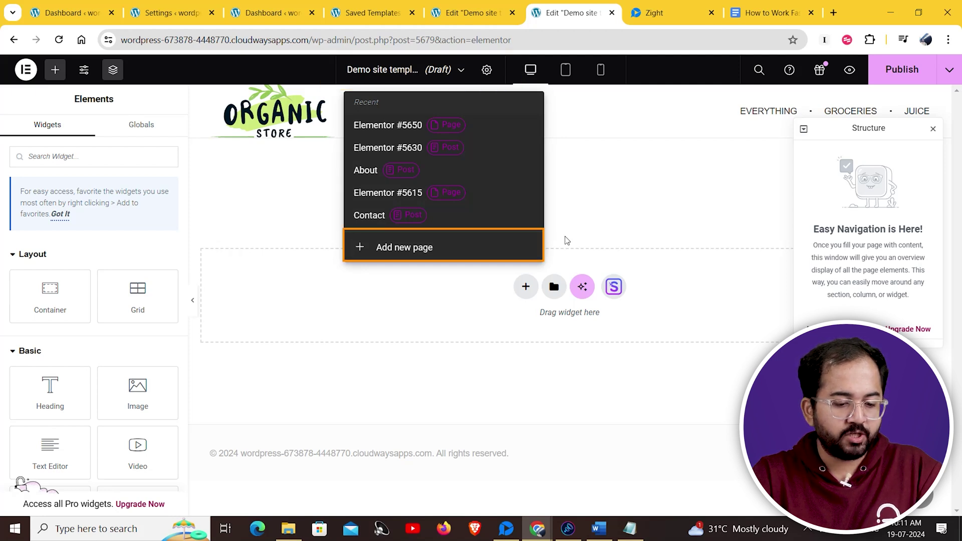
click(407, 247)
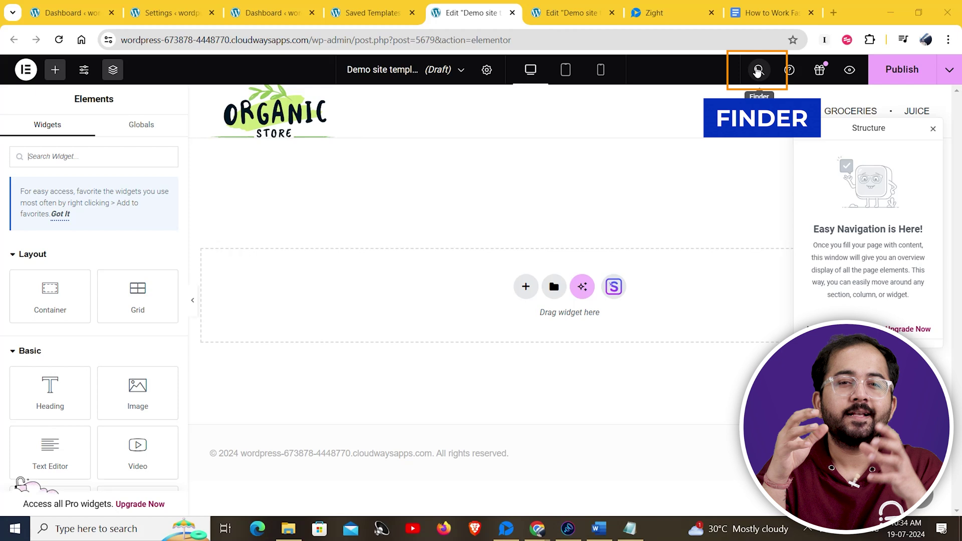
Step: Find 'theme' in the Finder and open Theme Builder in a new browser tab
click(757, 71)
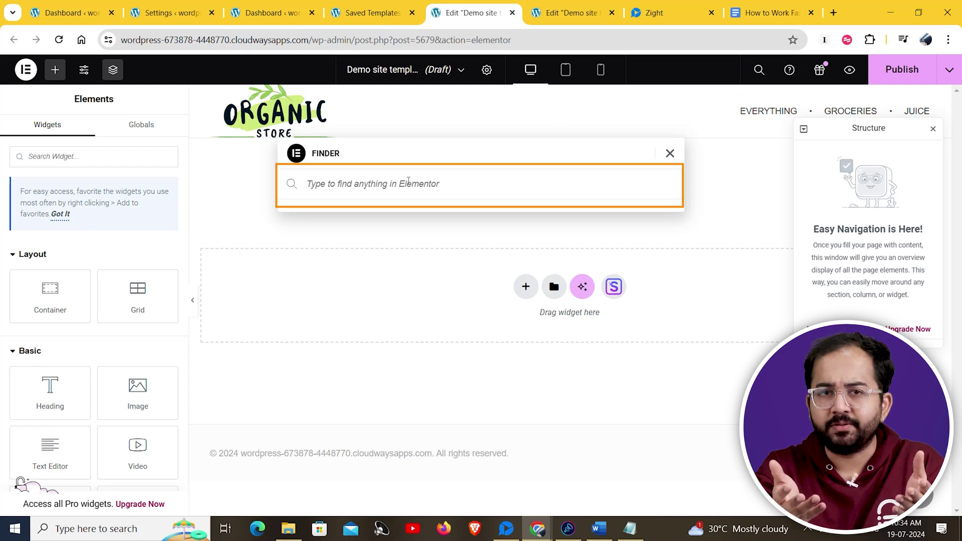
text(theme)
right_click(360, 266)
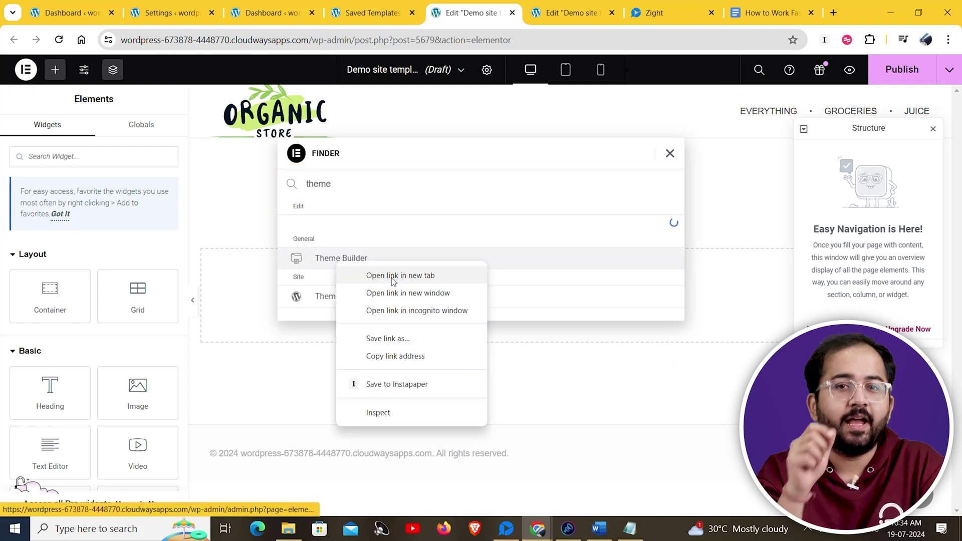
click(392, 277)
key(ctrl+Tab)
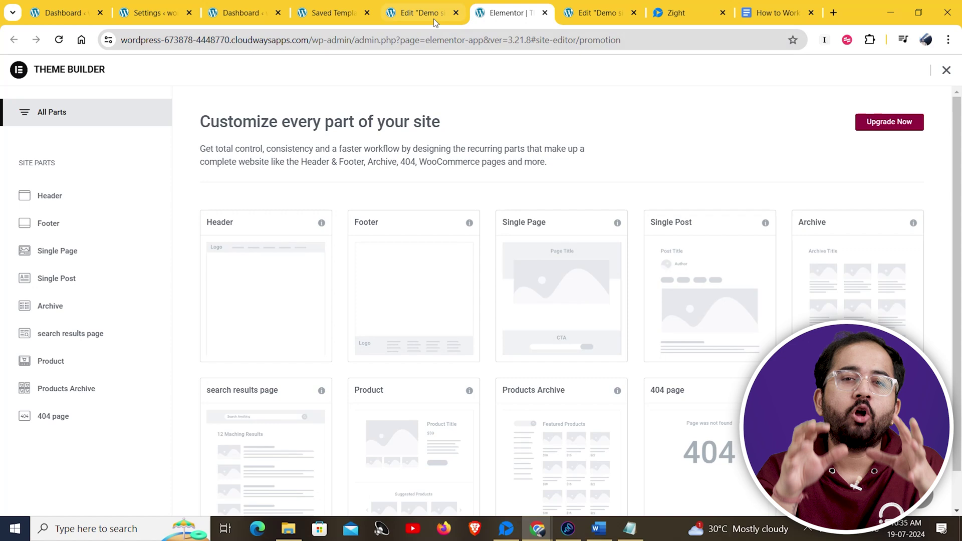
click(434, 12)
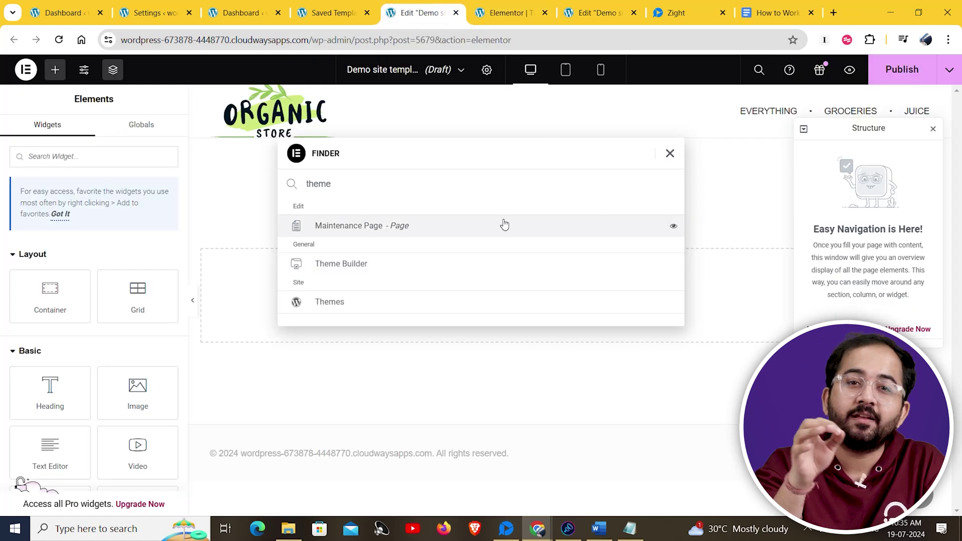
Step: Search the Finder for 'dash' and go to the WordPress Dashboard
click(350, 182)
key(BackSpace)
key(BackSpace)
key(BackSpace)
key(BackSpace)
key(BackSpace)
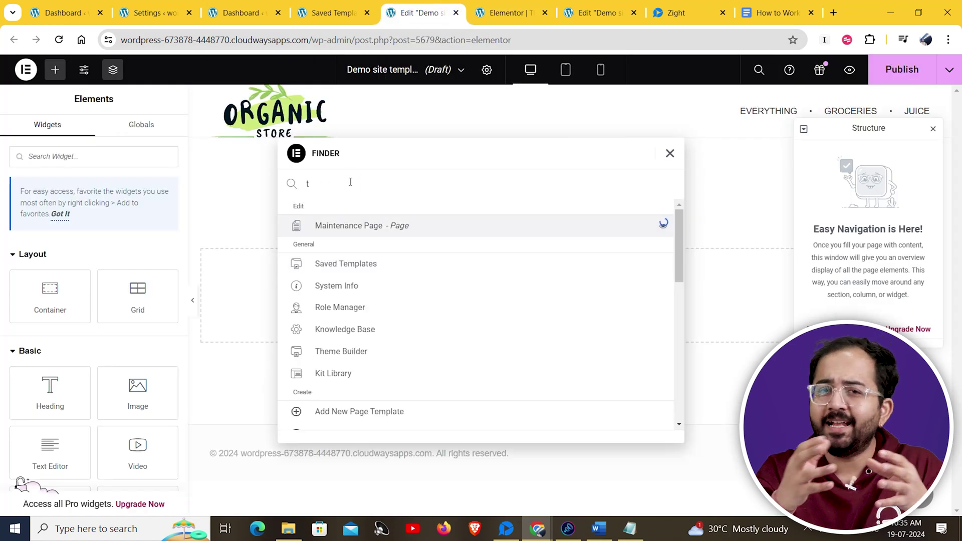
text(d)
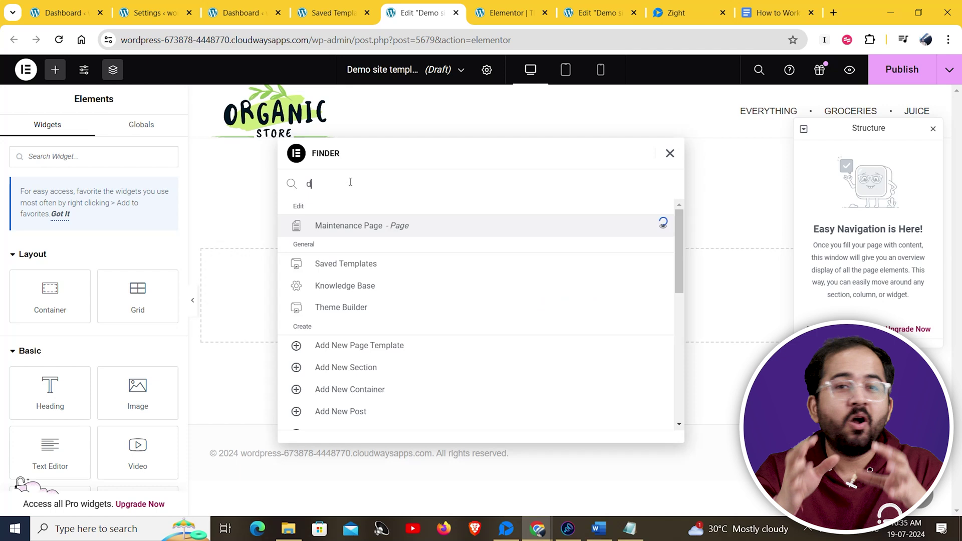
text(ash)
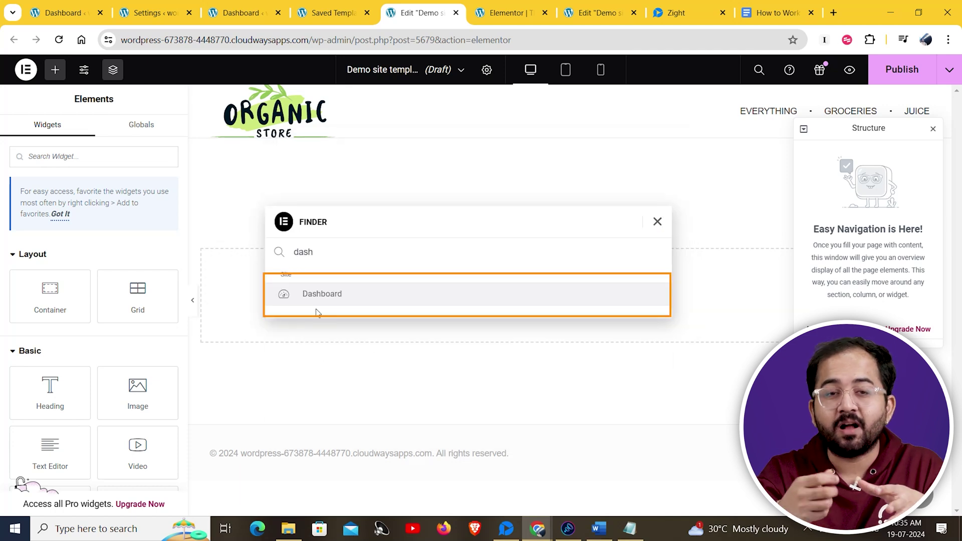
click(365, 300)
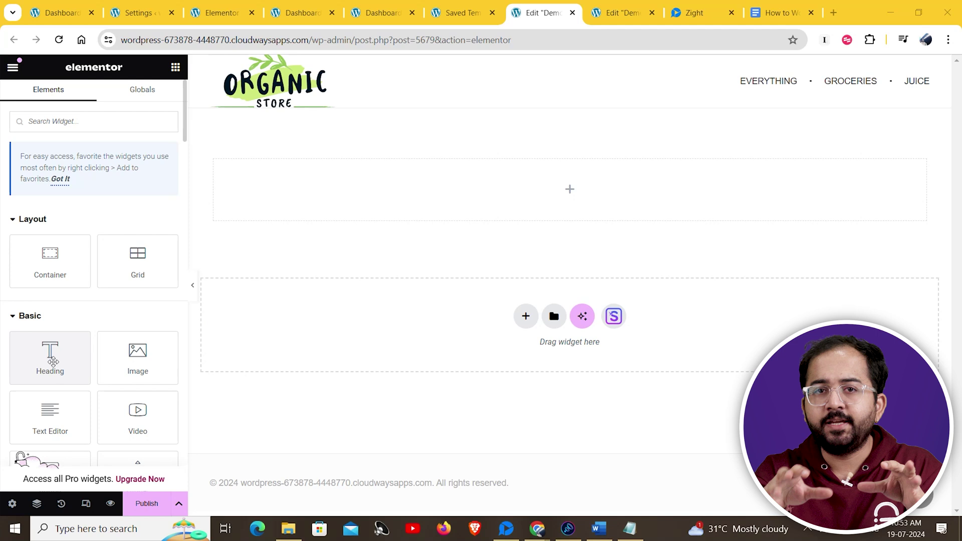
Step: Add a Heading widget and an Image widget to the empty Demo page container
drag(53, 362, 419, 198)
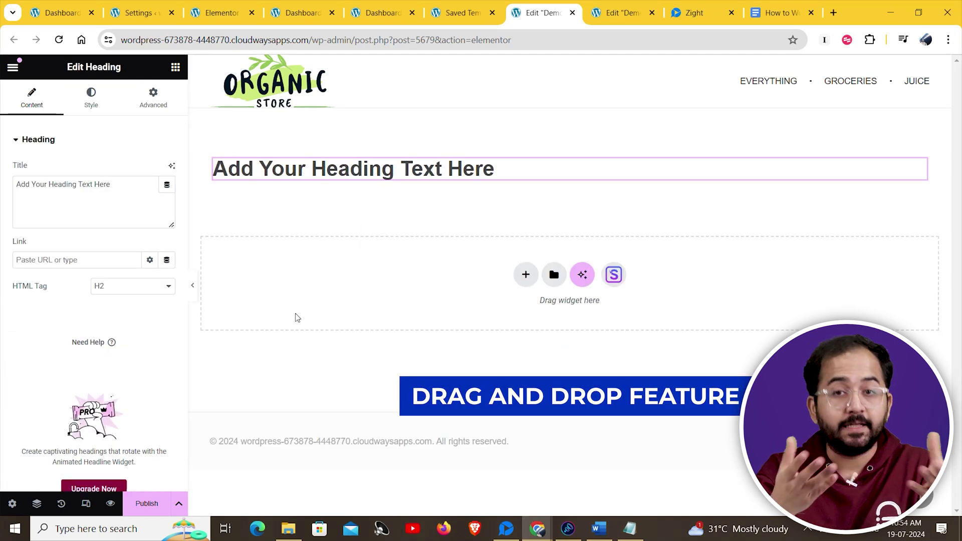
click(175, 67)
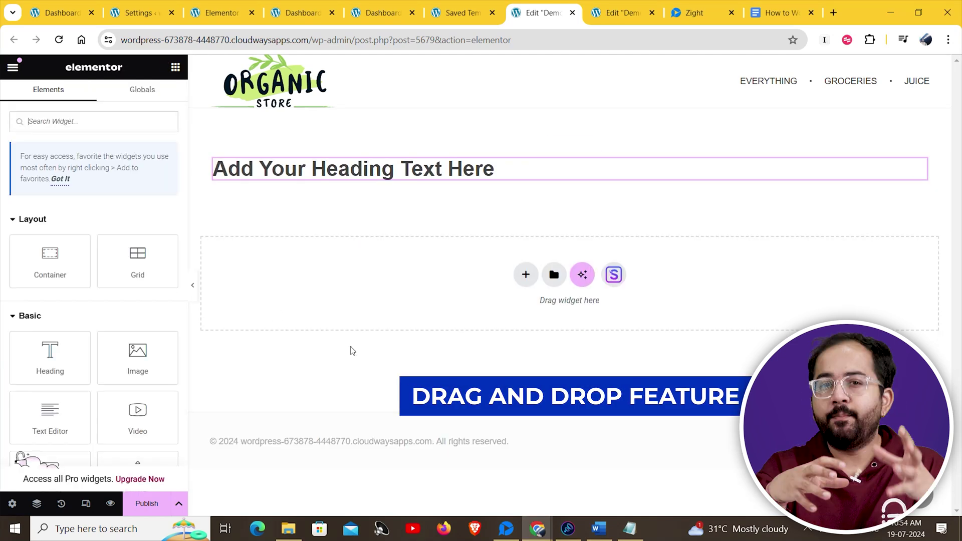
drag(138, 356, 391, 180)
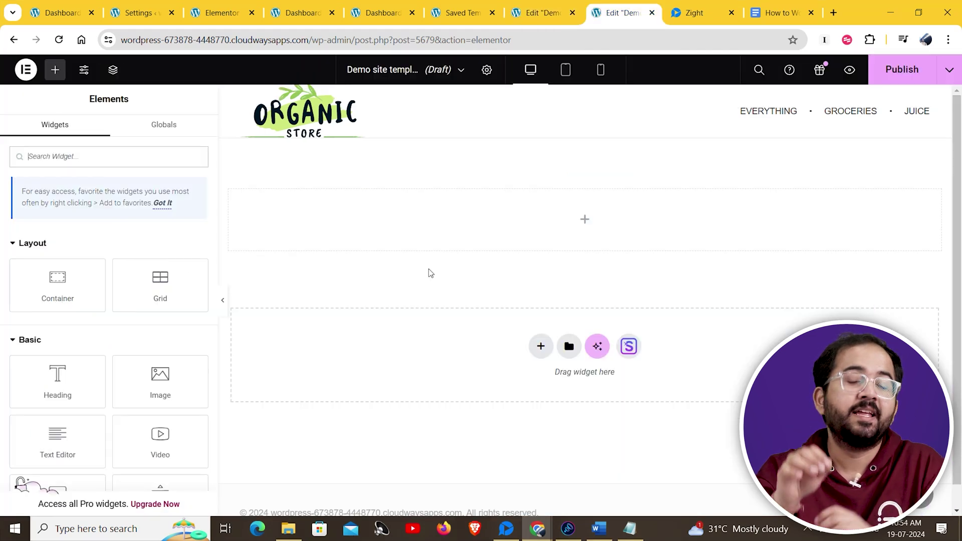
Step: In the other editor tab, add a Heading widget and widen the side panel to about 324 px
key(ctrl+Tab)
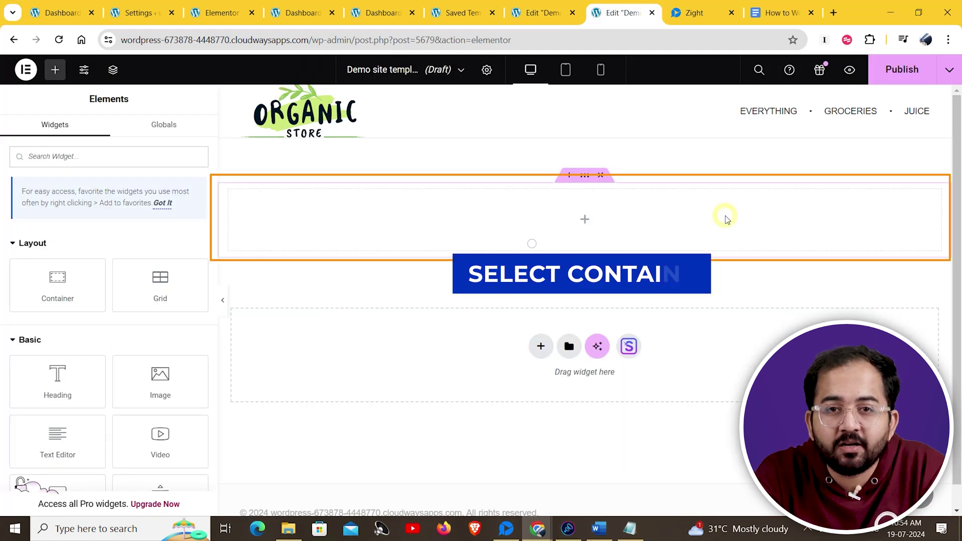
drag(86, 390, 332, 283)
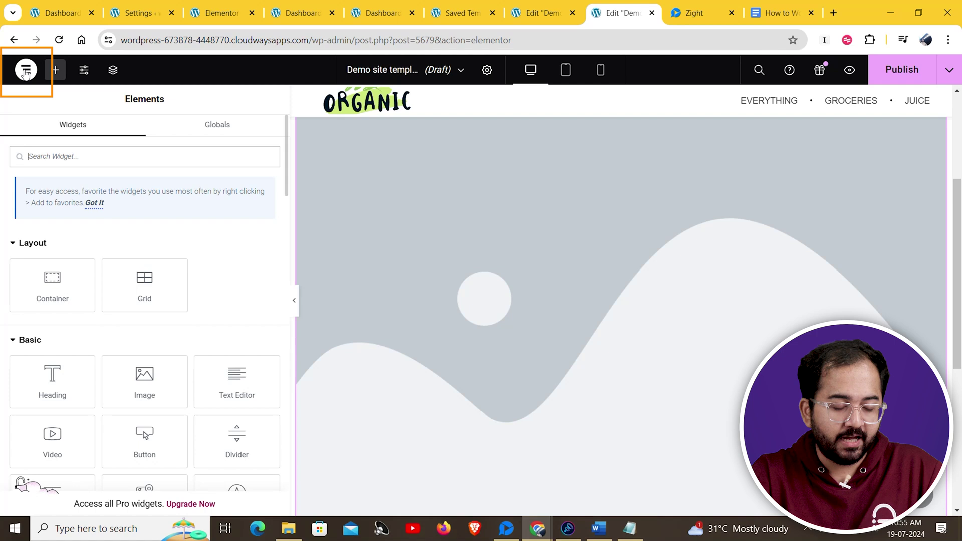
click(21, 71)
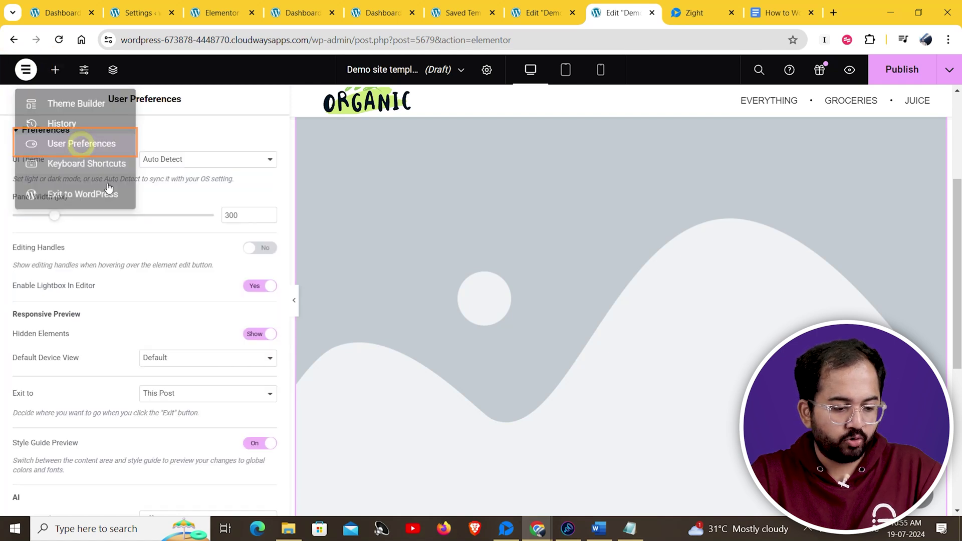
drag(58, 219, 106, 223)
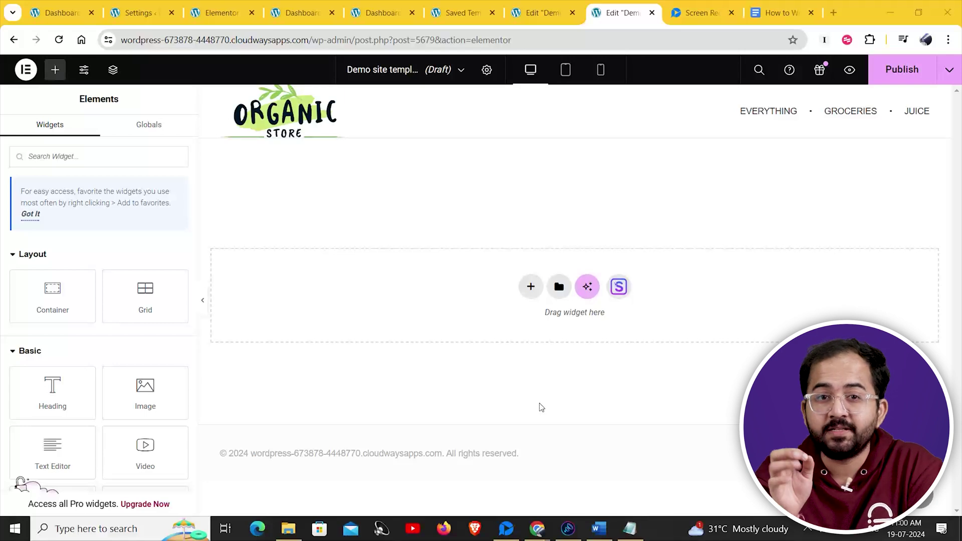
Step: Add the Image widget to Favorites from its context menu
right_click(148, 395)
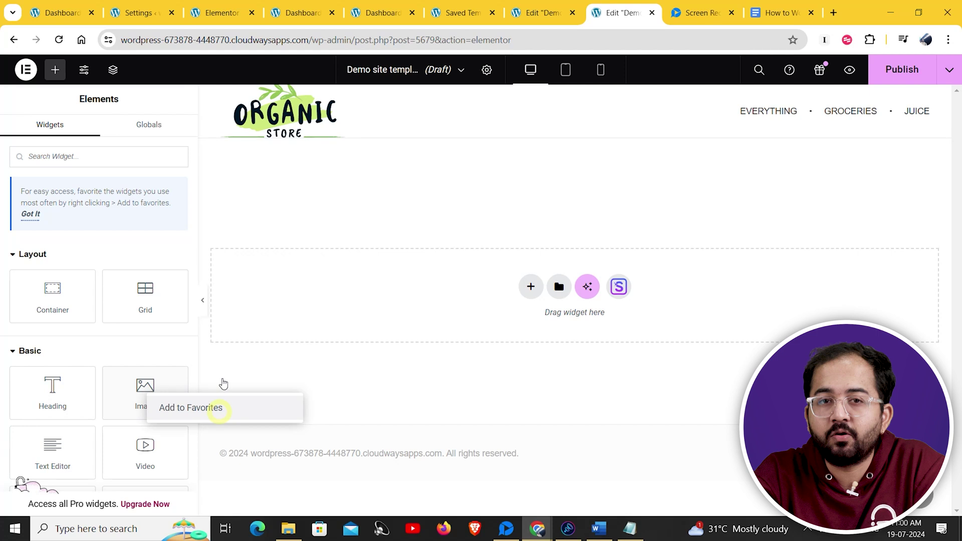
click(220, 408)
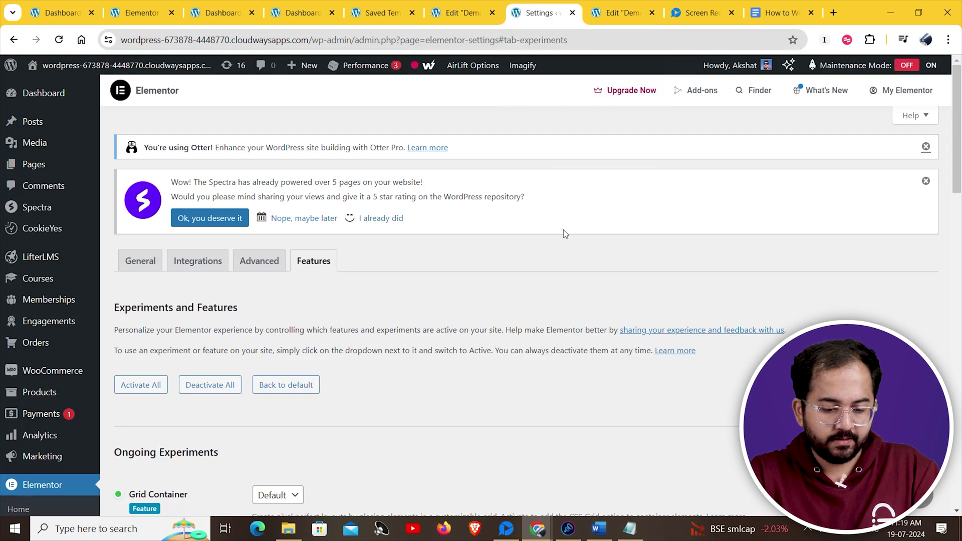
Step: Set Additional Custom Breakpoints to Active, save the features, and return to the Demo editor tab
scroll(473, 290, down, 7)
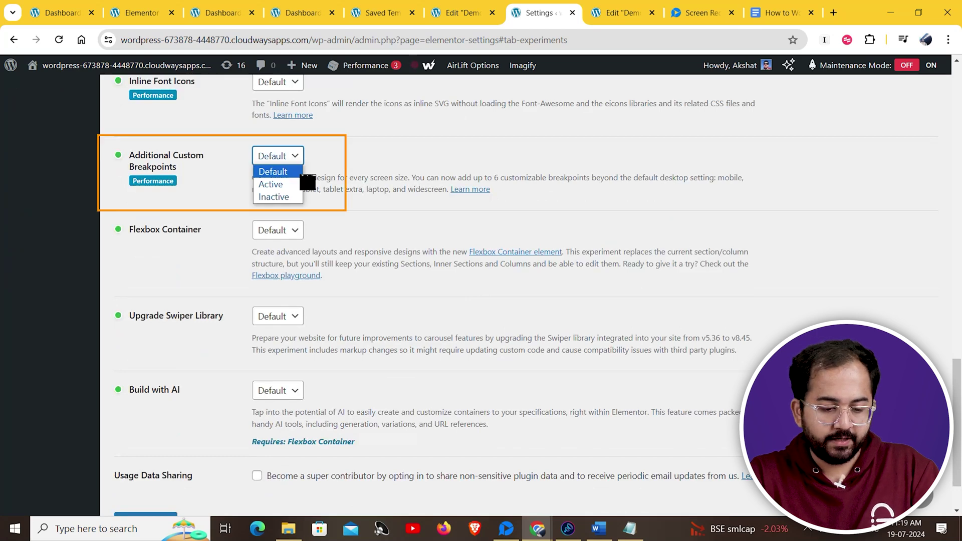
click(270, 184)
scroll(271, 301, down, 1)
click(166, 451)
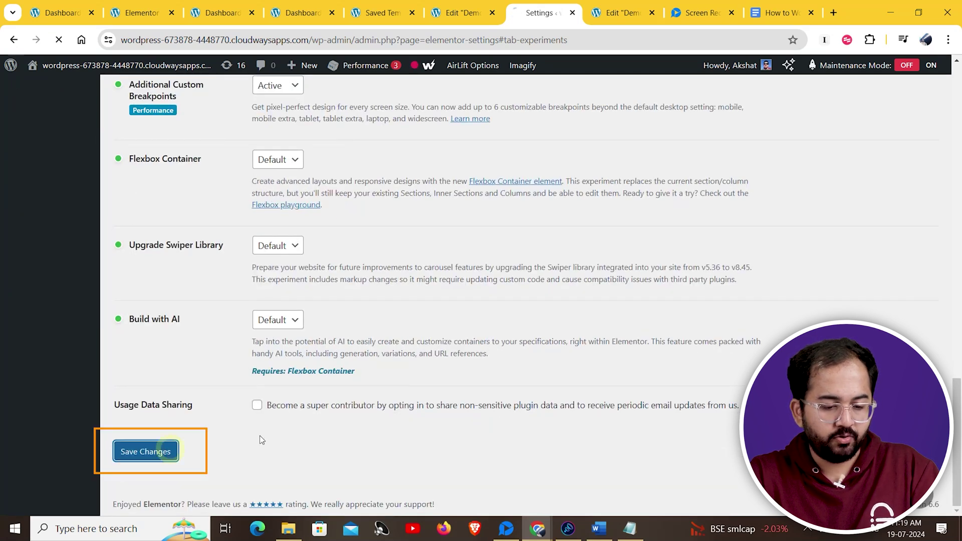
key(ctrl+Tab)
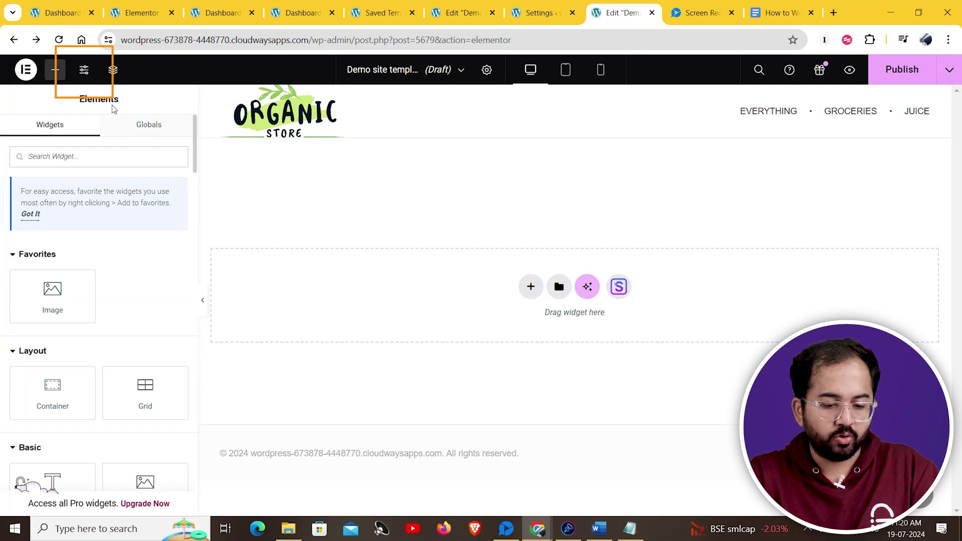
Step: Open Site Settings > Layout and expand the Breakpoints section
click(84, 70)
scroll(133, 280, down, 5)
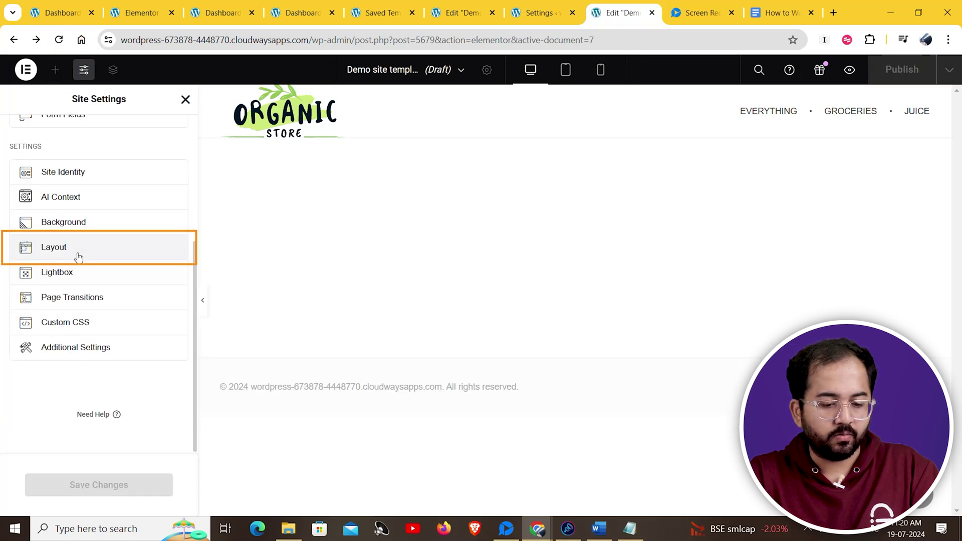
click(43, 249)
scroll(181, 337, down, 5)
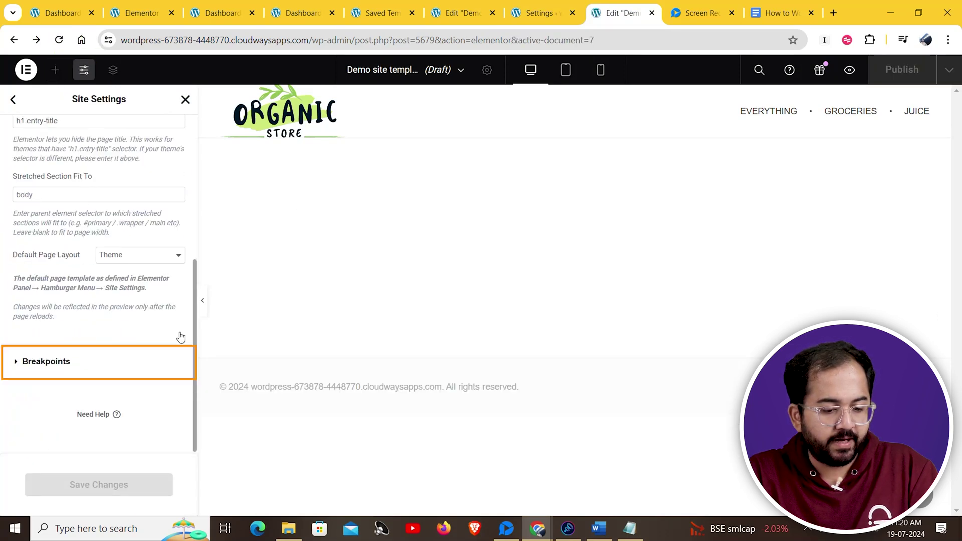
click(93, 362)
Step: Add Tablet Landscape, Laptop, Mobile Landscape and Widescreen breakpoints, save, and reload the editor
click(116, 203)
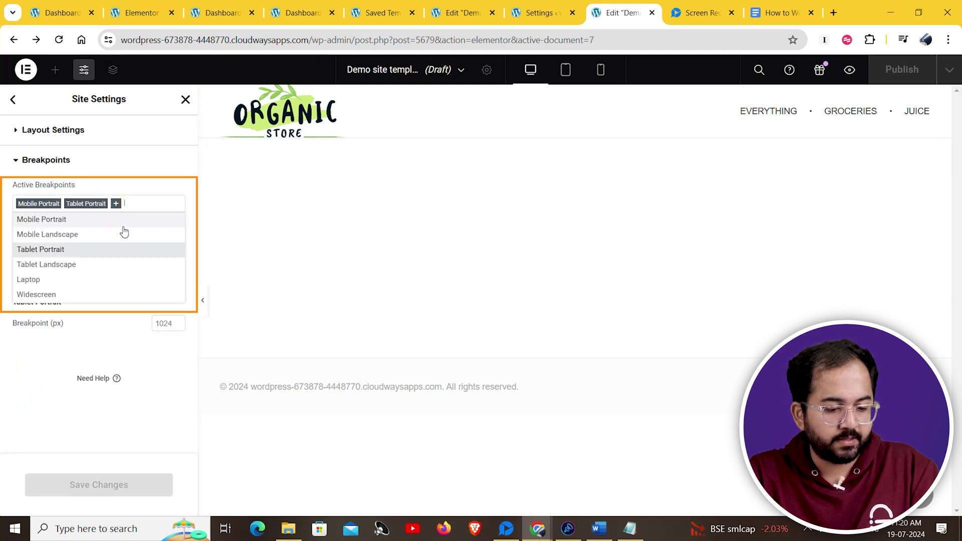
click(97, 272)
click(20, 217)
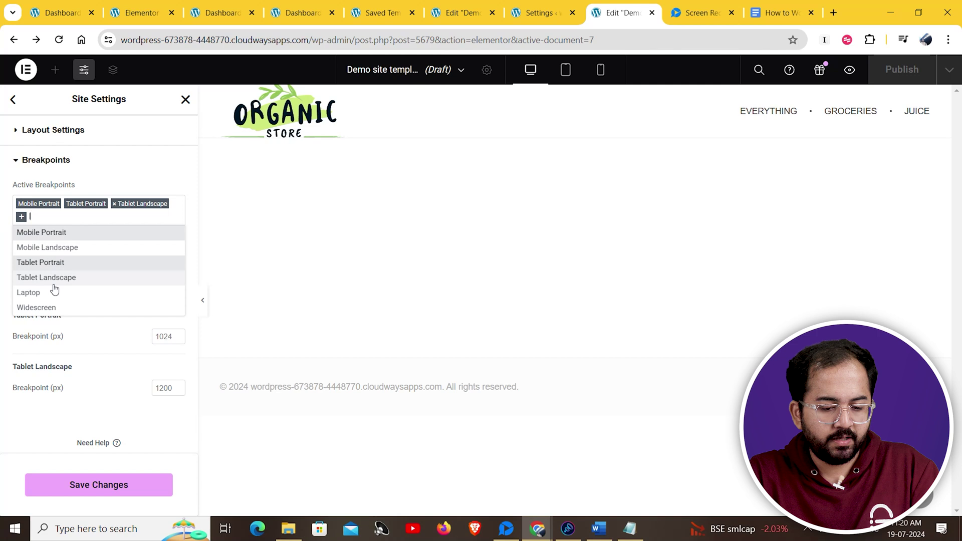
click(49, 293)
click(54, 218)
click(35, 246)
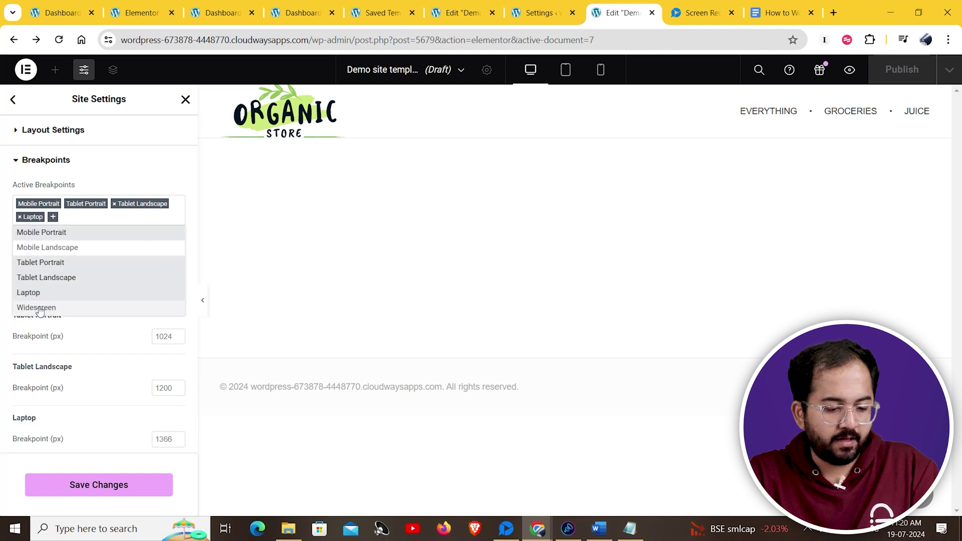
click(35, 308)
click(83, 484)
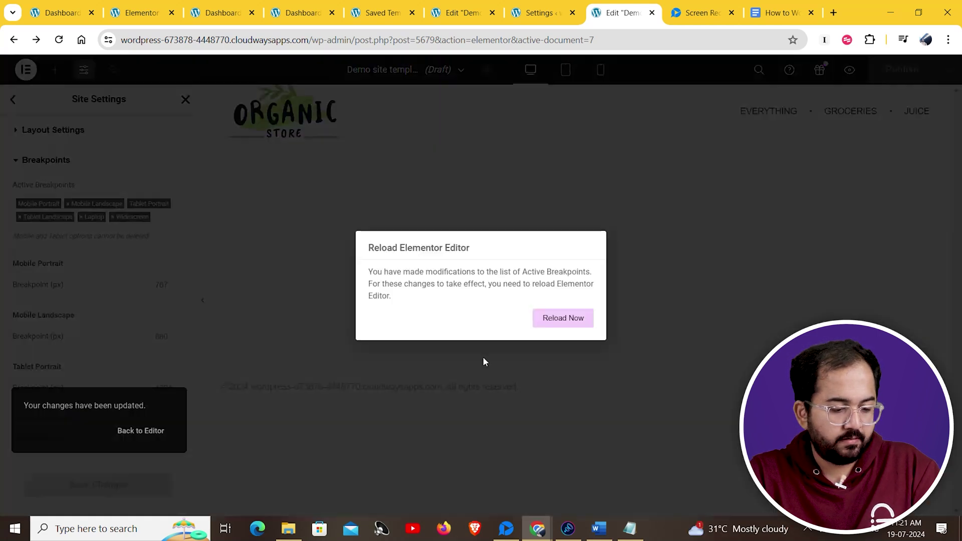
click(558, 320)
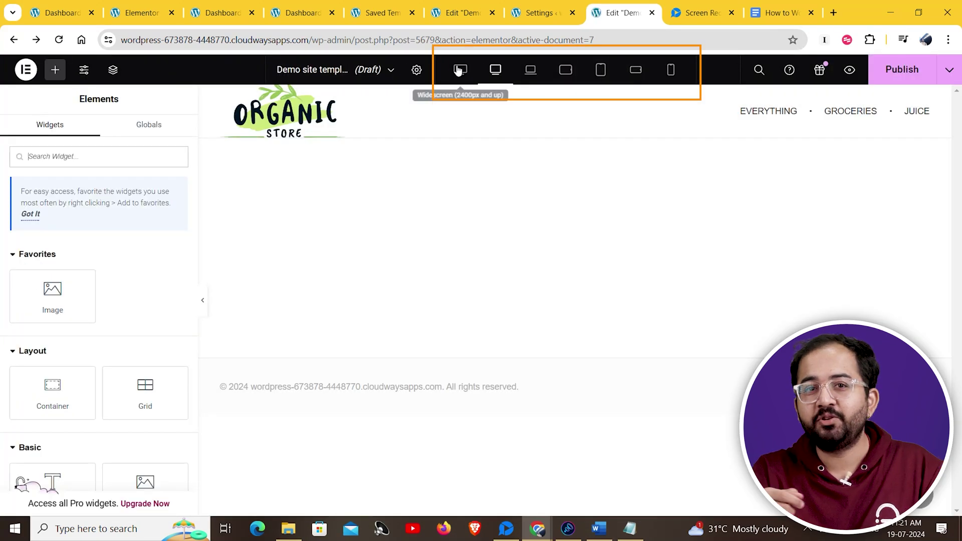
Step: Preview the page at widescreen, laptop, tablet landscape/portrait and mobile landscape/portrait widths
click(460, 69)
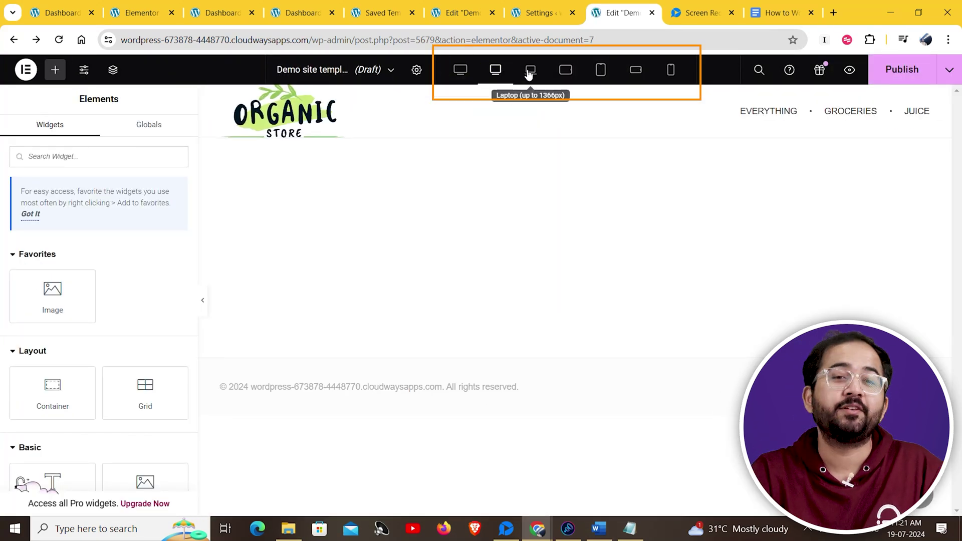
click(529, 70)
click(568, 75)
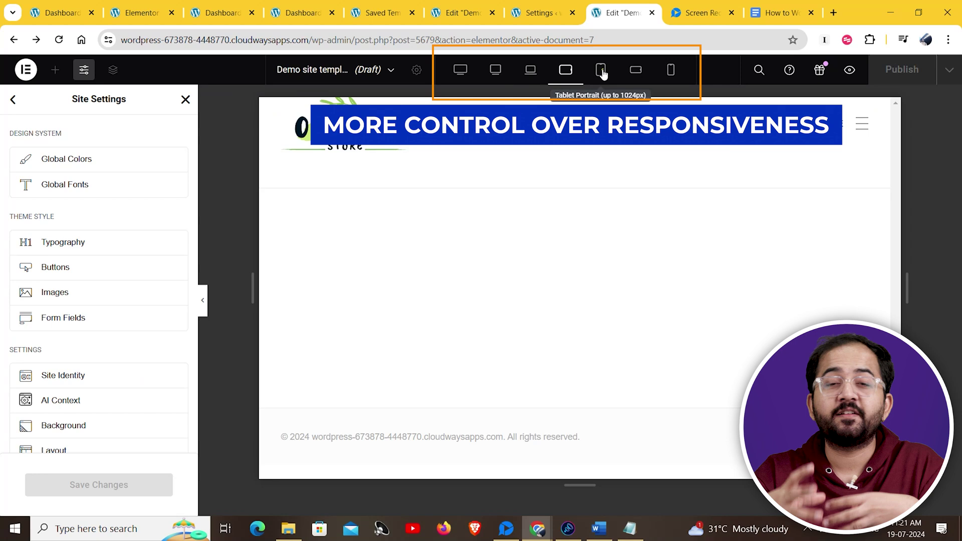
click(601, 75)
click(631, 75)
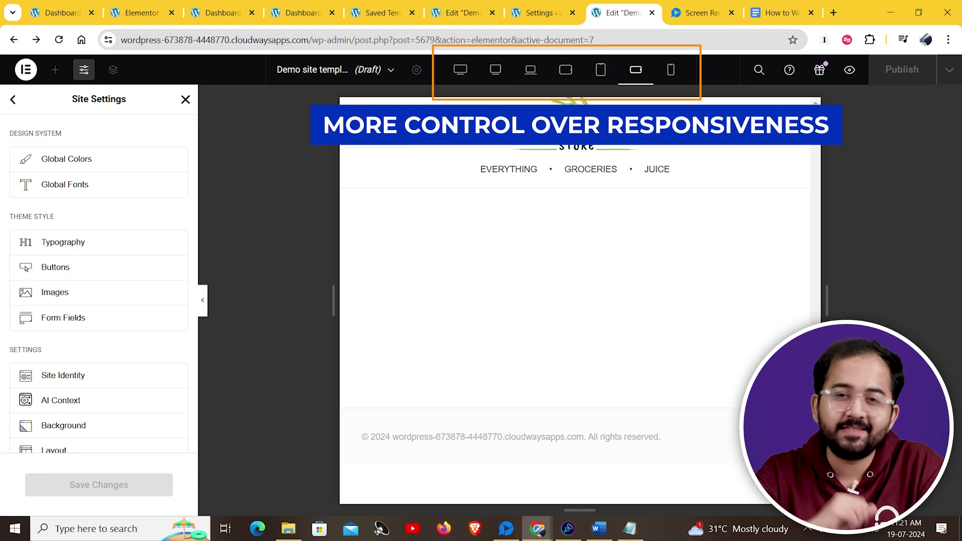
click(670, 77)
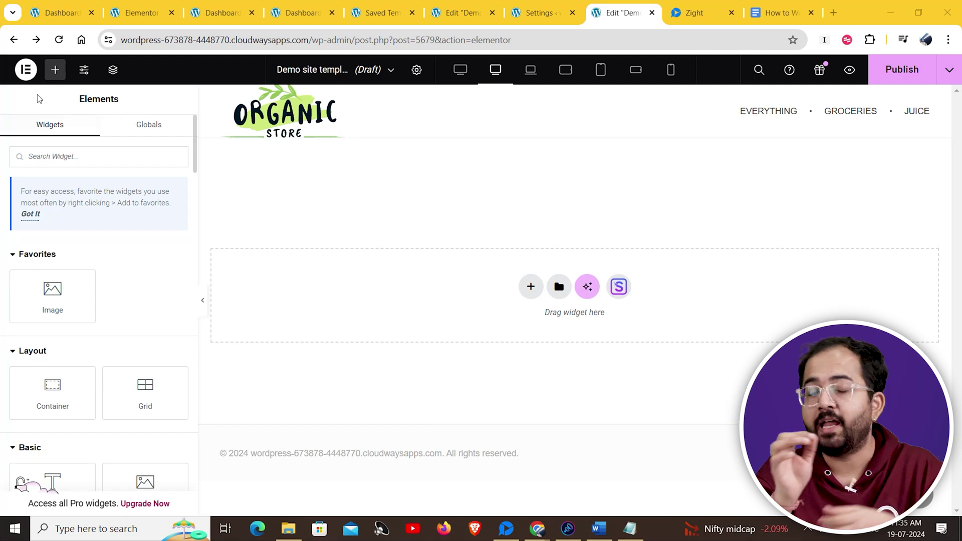
Step: In User Preferences, switch the UI Theme to Light, then Dark, then back to Auto Detect
click(24, 72)
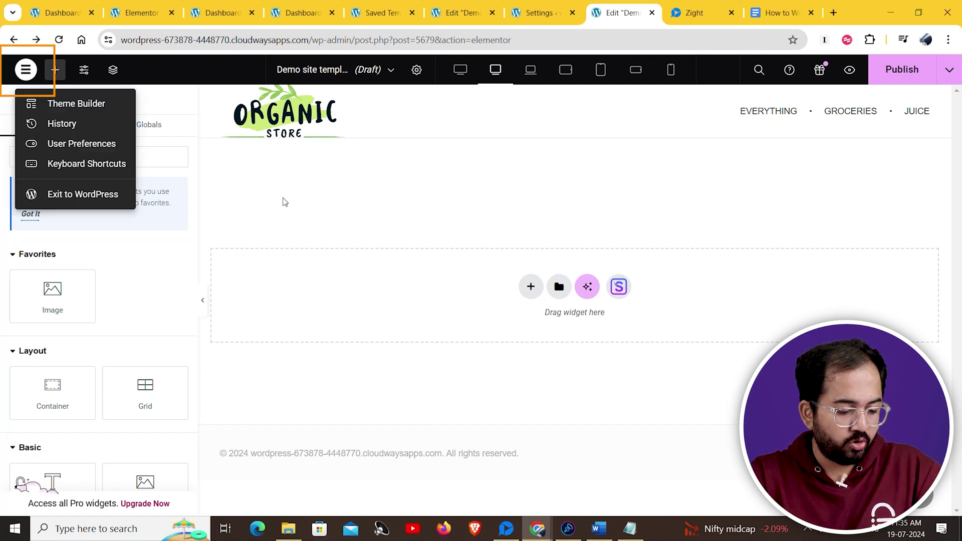
click(102, 144)
click(178, 160)
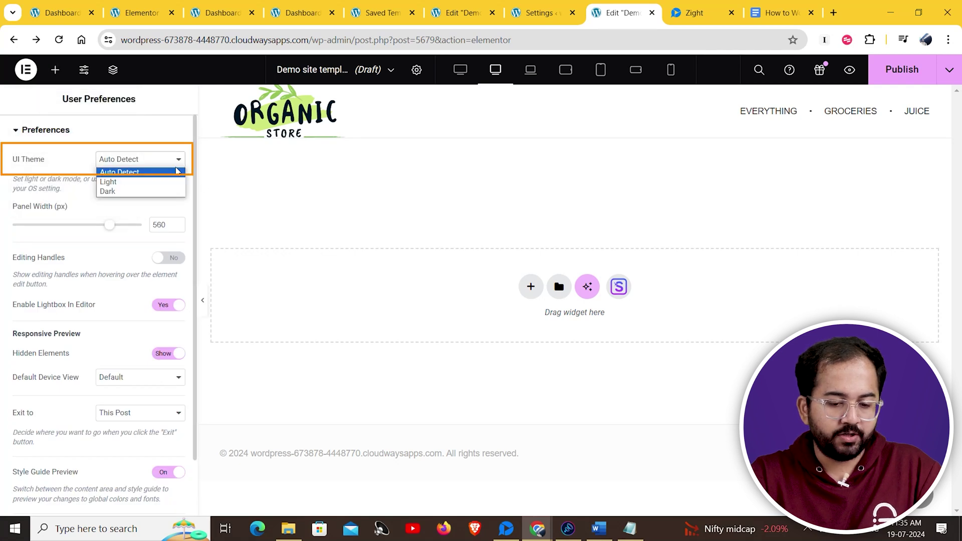
click(108, 181)
click(178, 159)
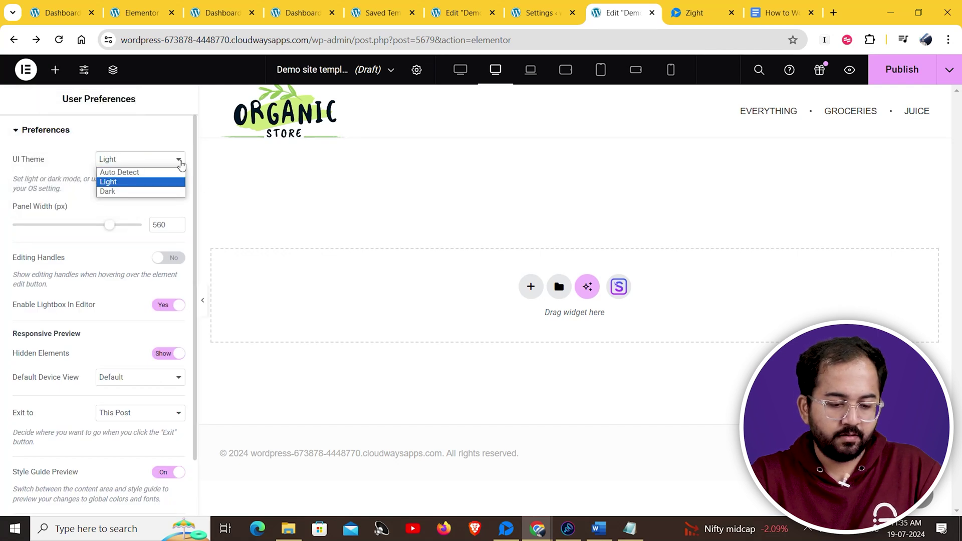
click(118, 190)
click(179, 161)
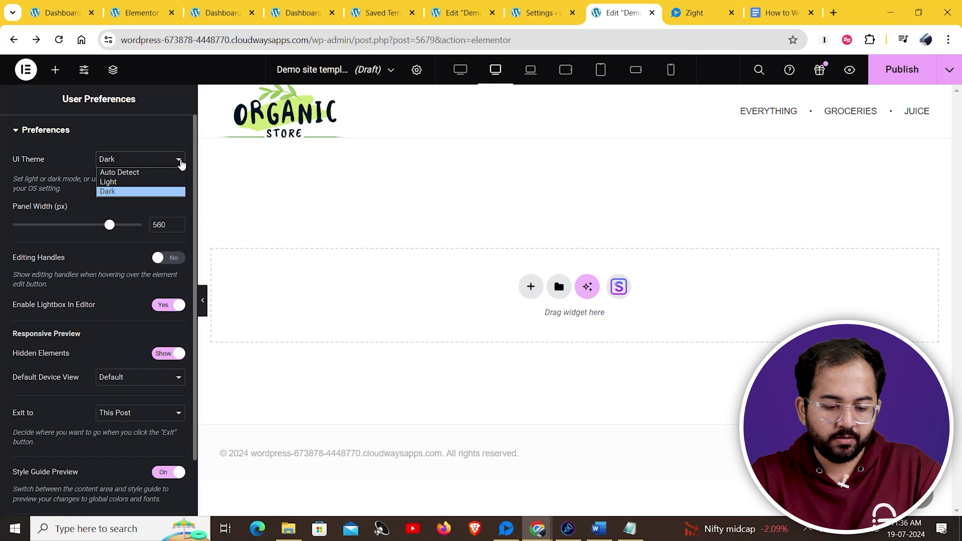
click(151, 172)
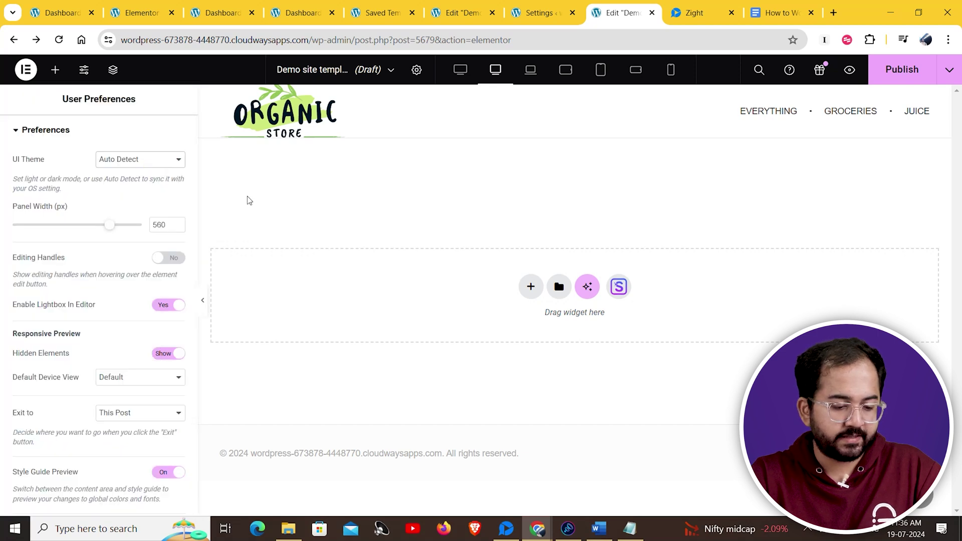